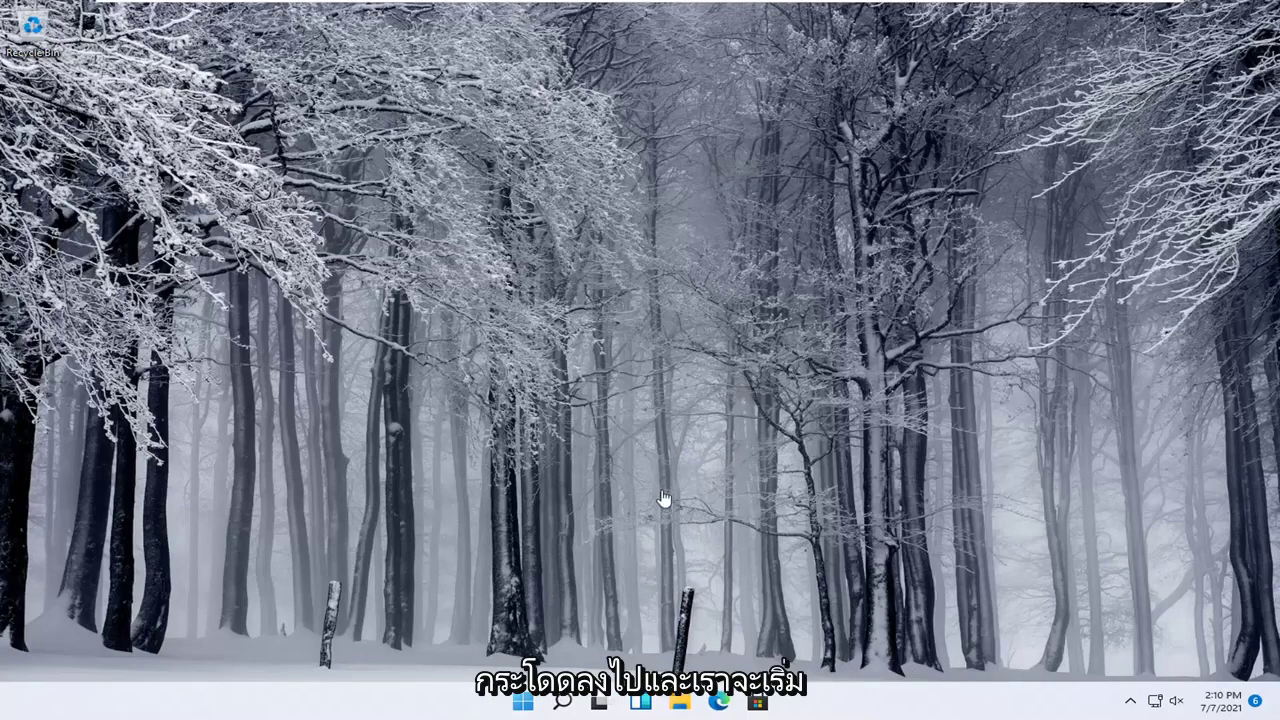
Launch Settings from the Start right-click menu and show Bluetooth & devices down to Printers & scanners
{"action": "right_click", "coordinate": [519, 707]}
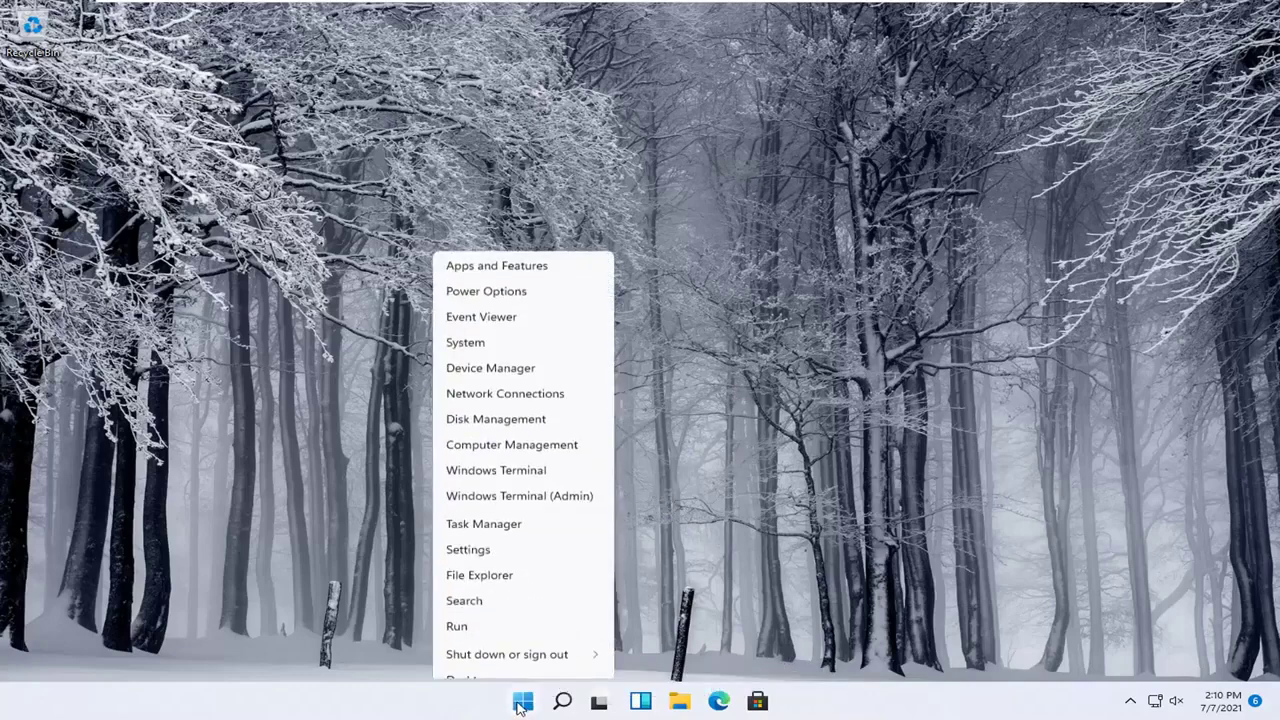
{"action": "left_click", "coordinate": [466, 536]}
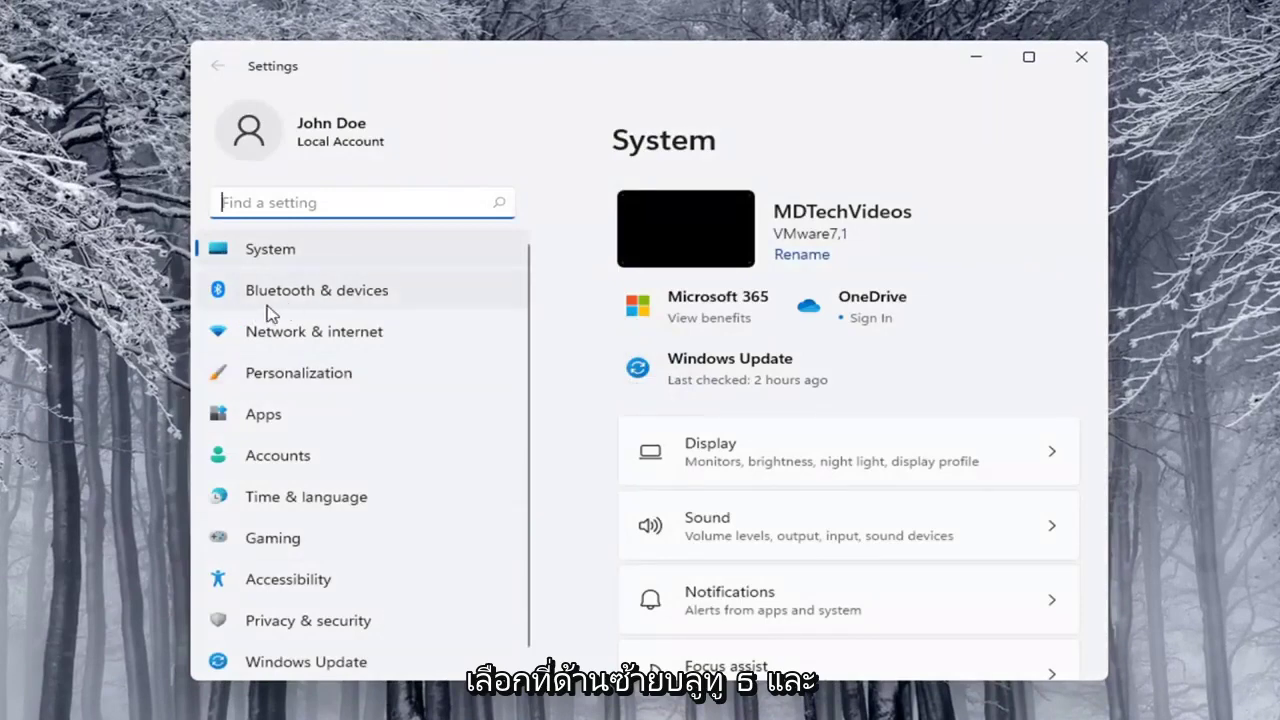
{"action": "left_click", "coordinate": [376, 300]}
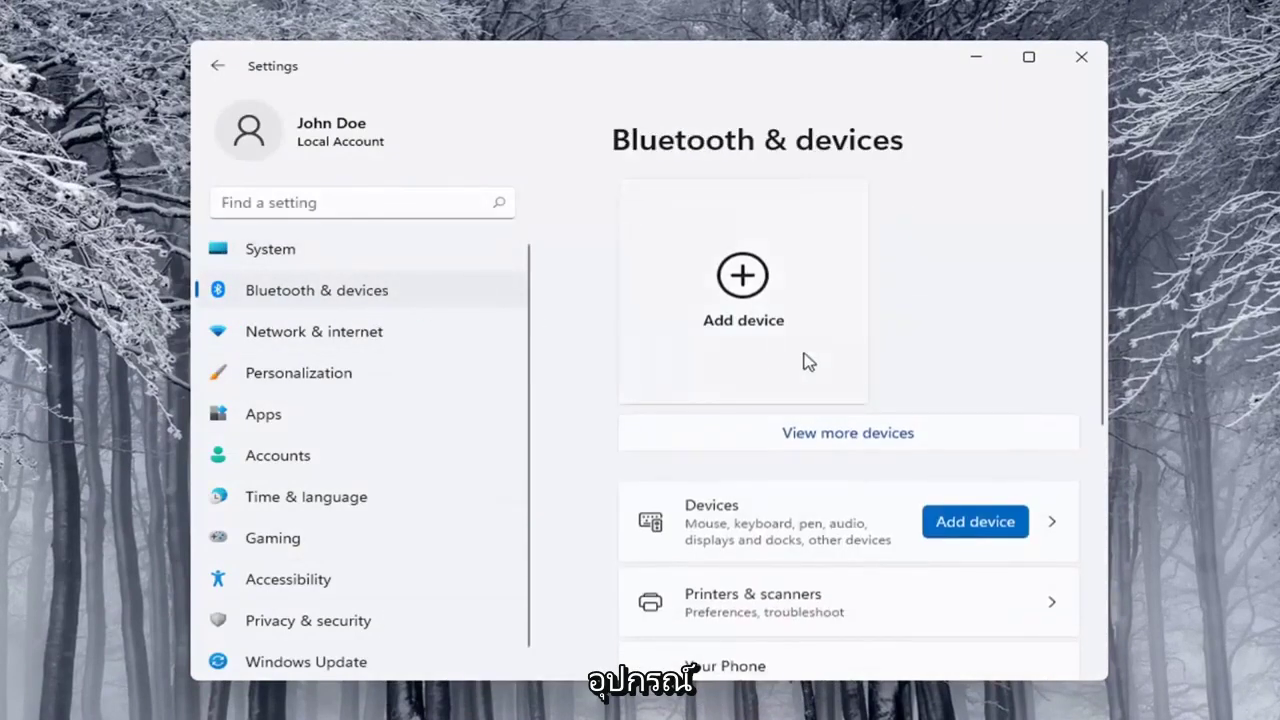
{"action": "scroll", "coordinate": [790, 400], "scroll_direction": "down", "scroll_amount": 2}
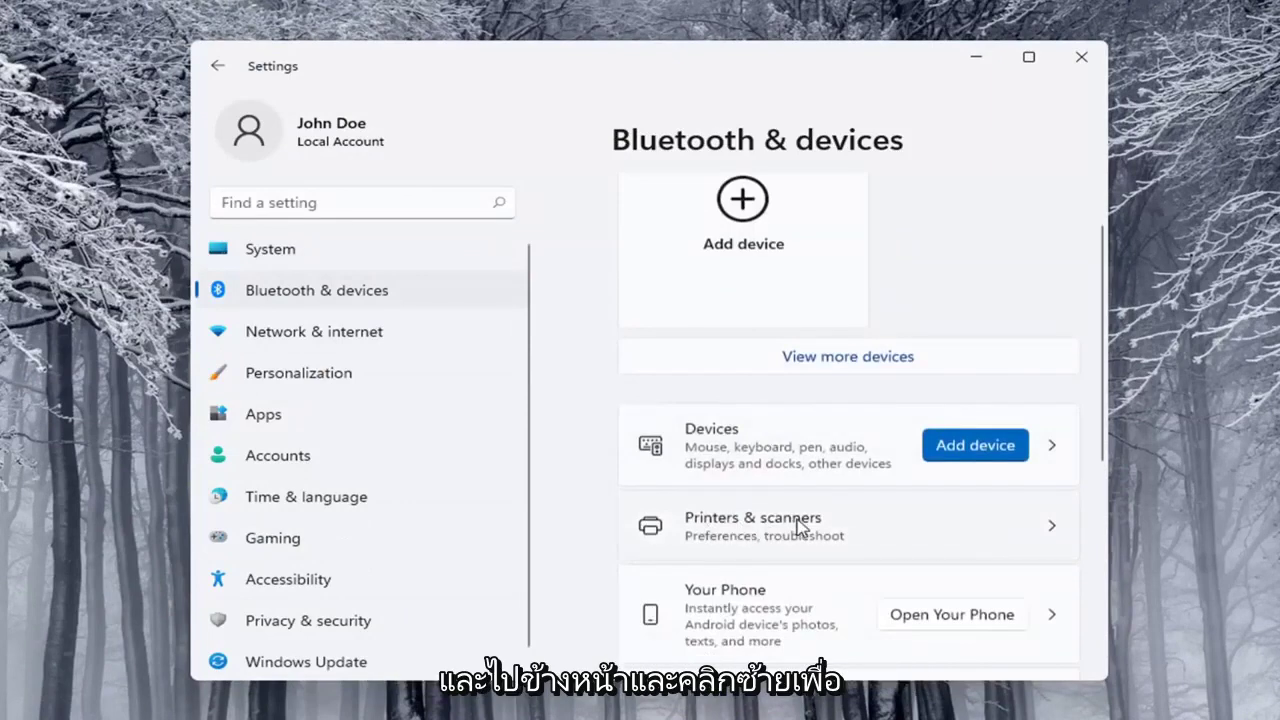
From Printers & scanners, add a device manually to bring up the Add Printer wizard, moved up-right
{"action": "left_click", "coordinate": [798, 527]}
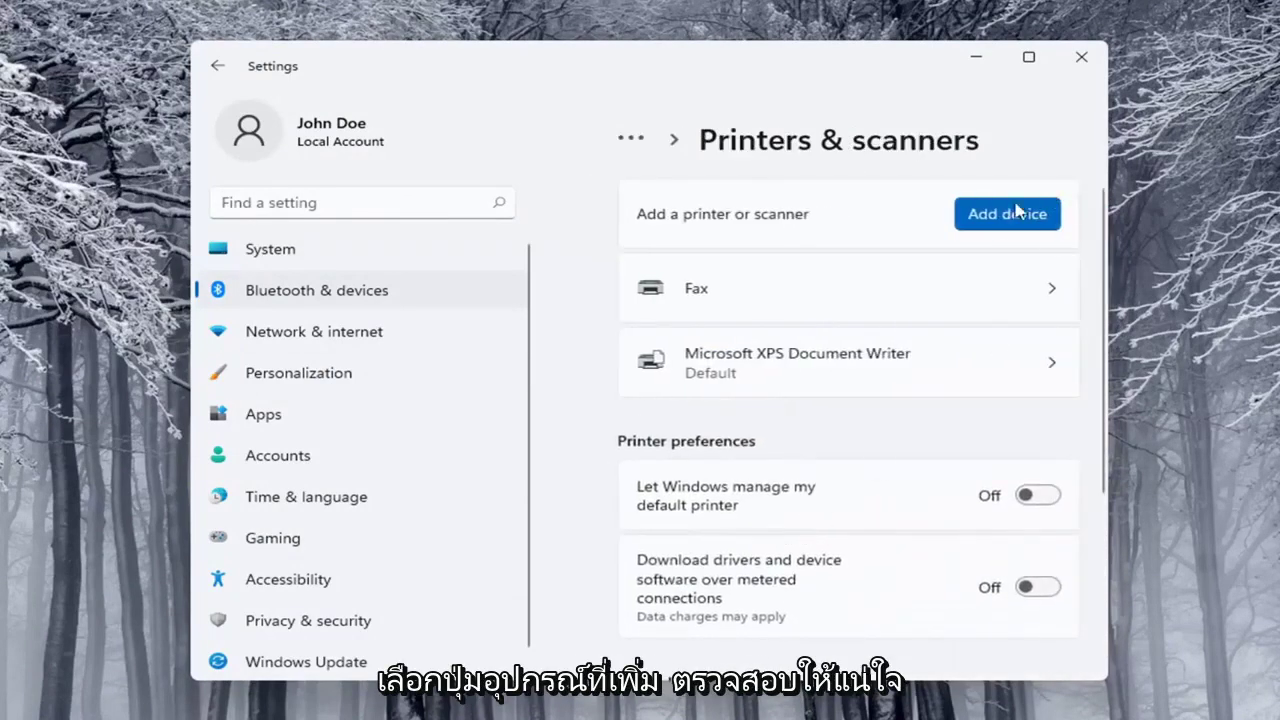
{"action": "left_click", "coordinate": [986, 226]}
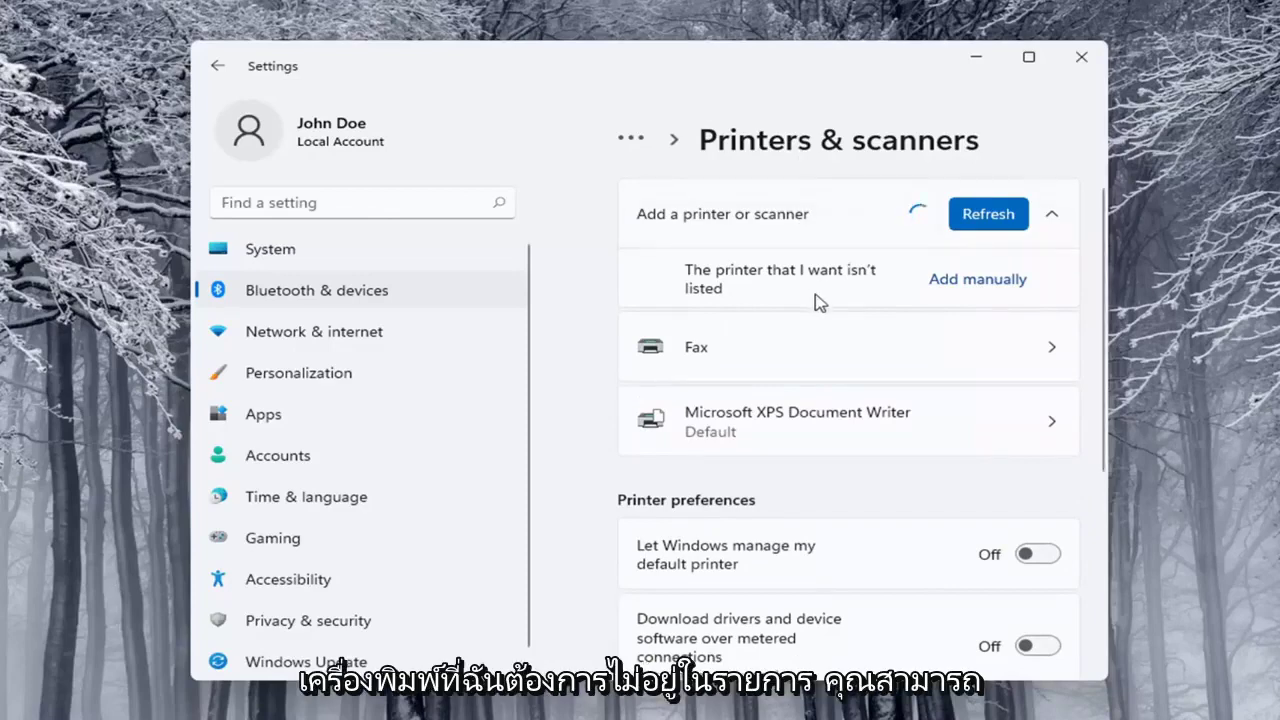
{"action": "left_click", "coordinate": [976, 289]}
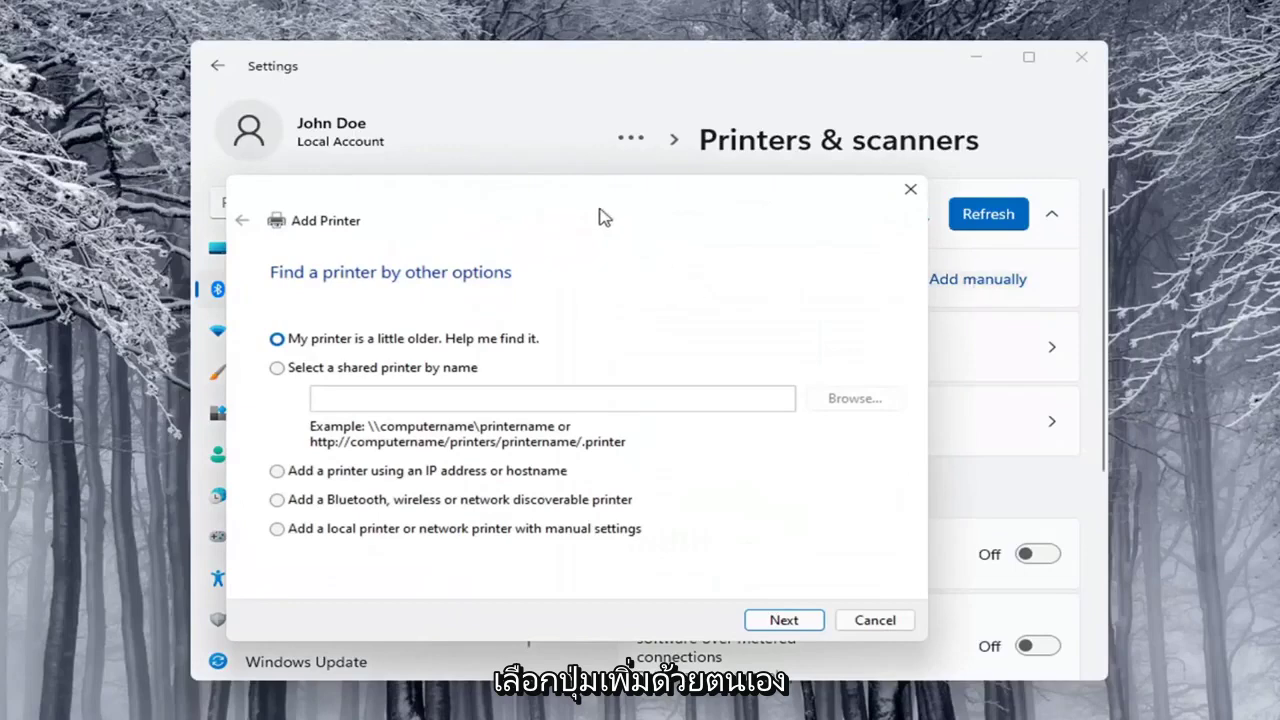
{"action": "left_click_drag", "start_coordinate": [553, 203], "coordinate": [647, 153]}
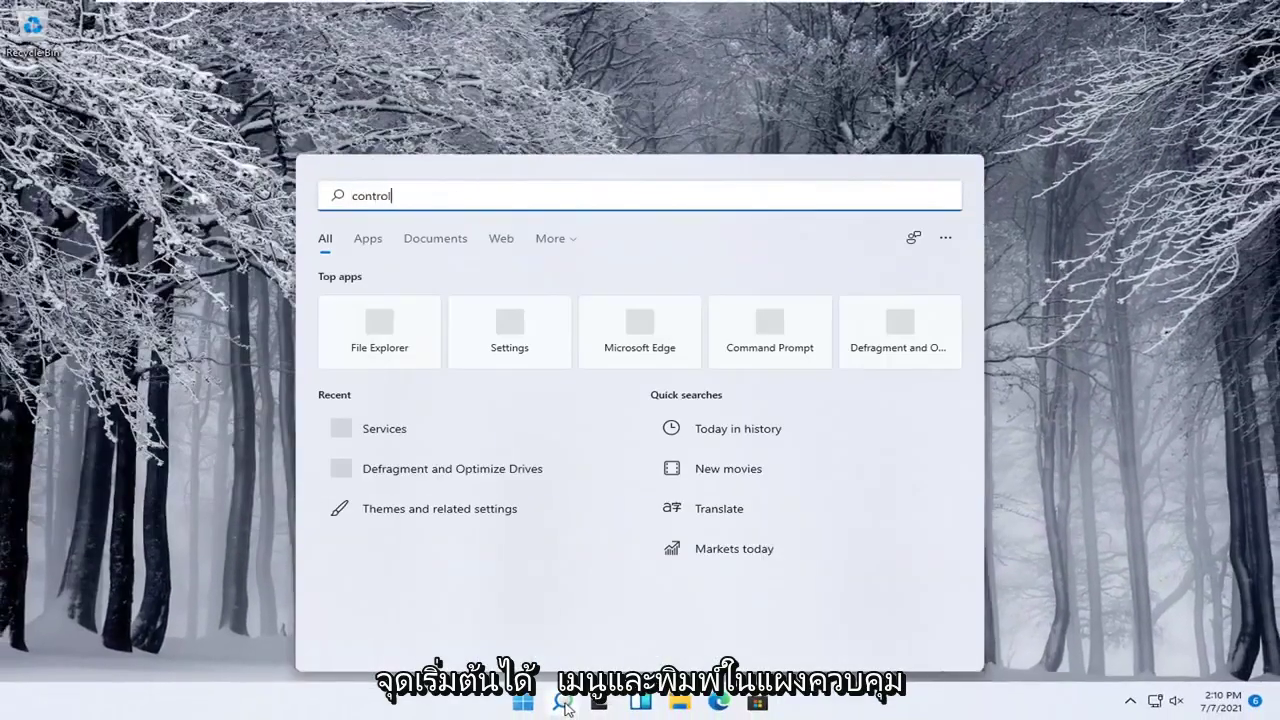
Open Control Panel via search, keep View by Category, and start Add a device
{"action": "type", "text": "trol panel"}
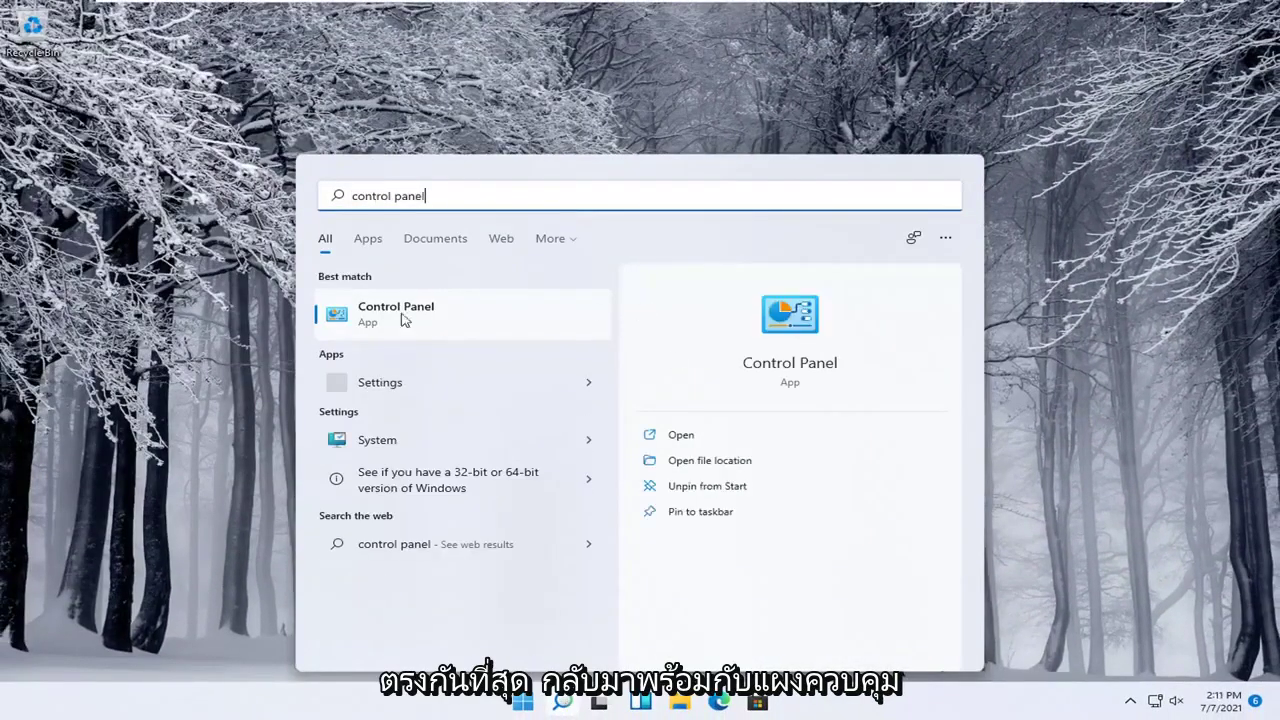
{"action": "left_click", "coordinate": [373, 316]}
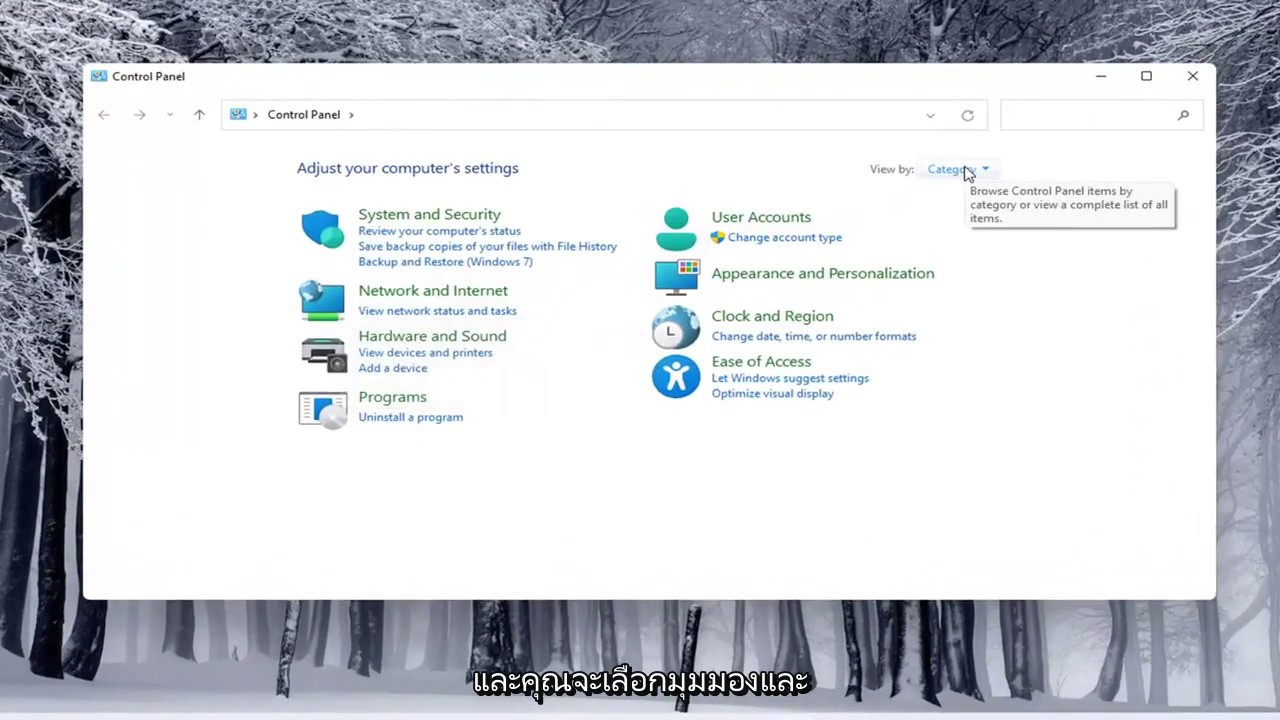
{"action": "left_click", "coordinate": [967, 174]}
{"action": "left_click", "coordinate": [958, 195]}
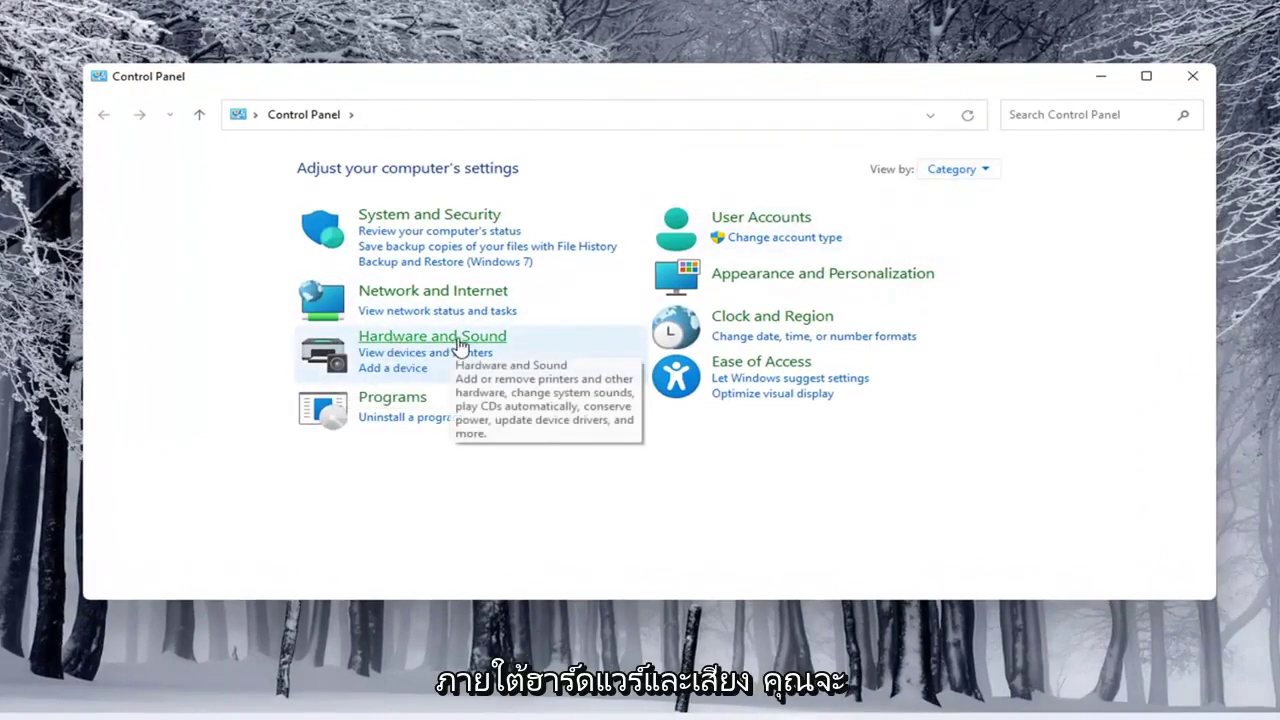
{"action": "left_click", "coordinate": [393, 369]}
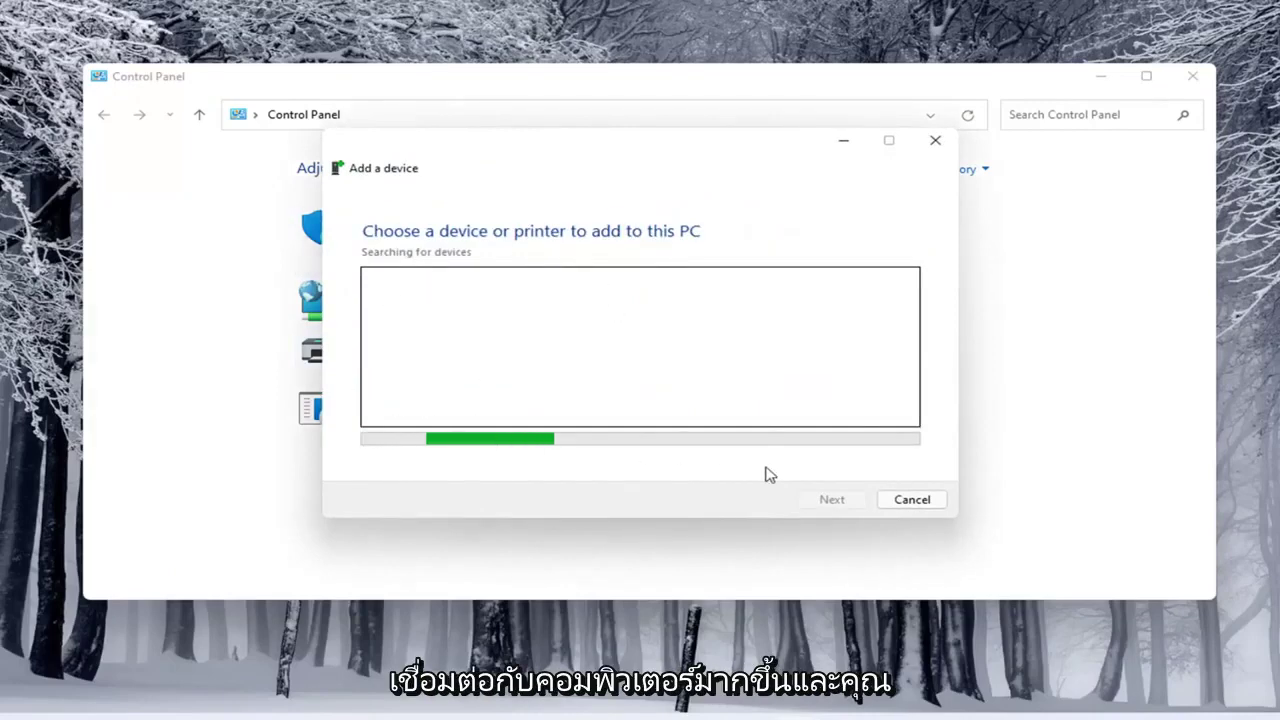
Cancel the device search, go to Hardware and Sound > Devices and Printers, and start Add a printer
{"action": "left_click", "coordinate": [910, 502]}
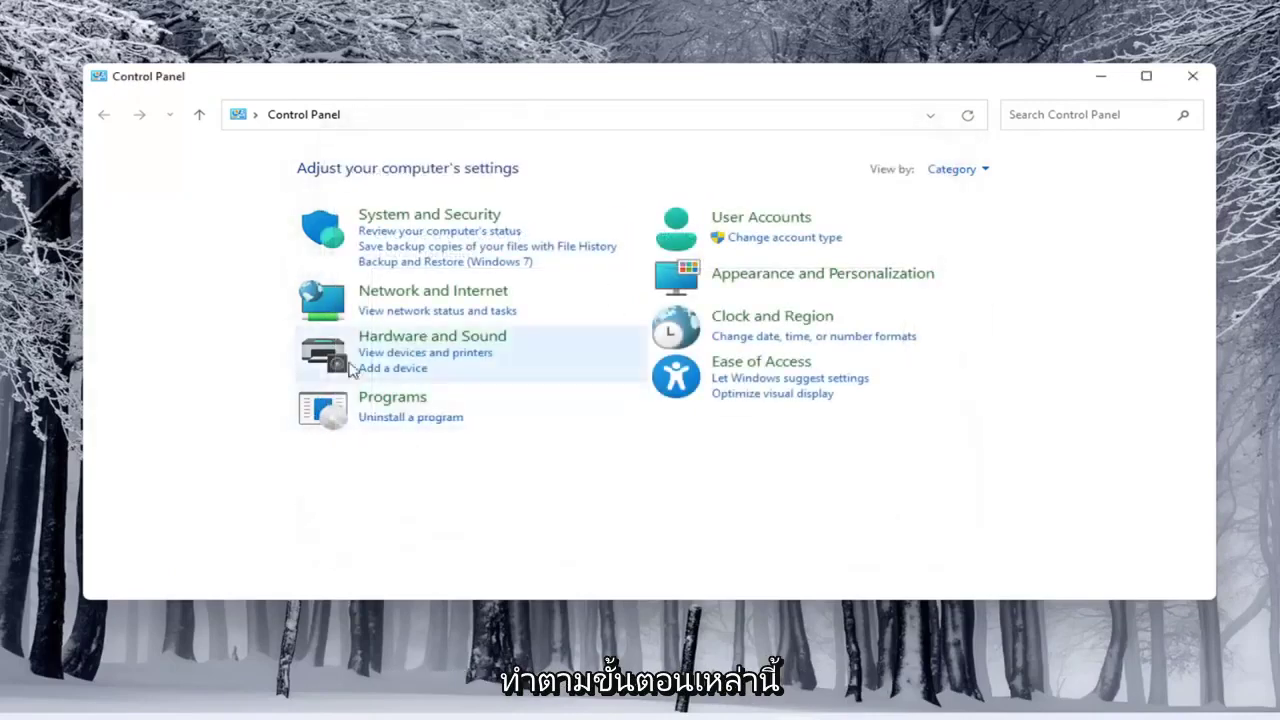
{"action": "left_click", "coordinate": [425, 347]}
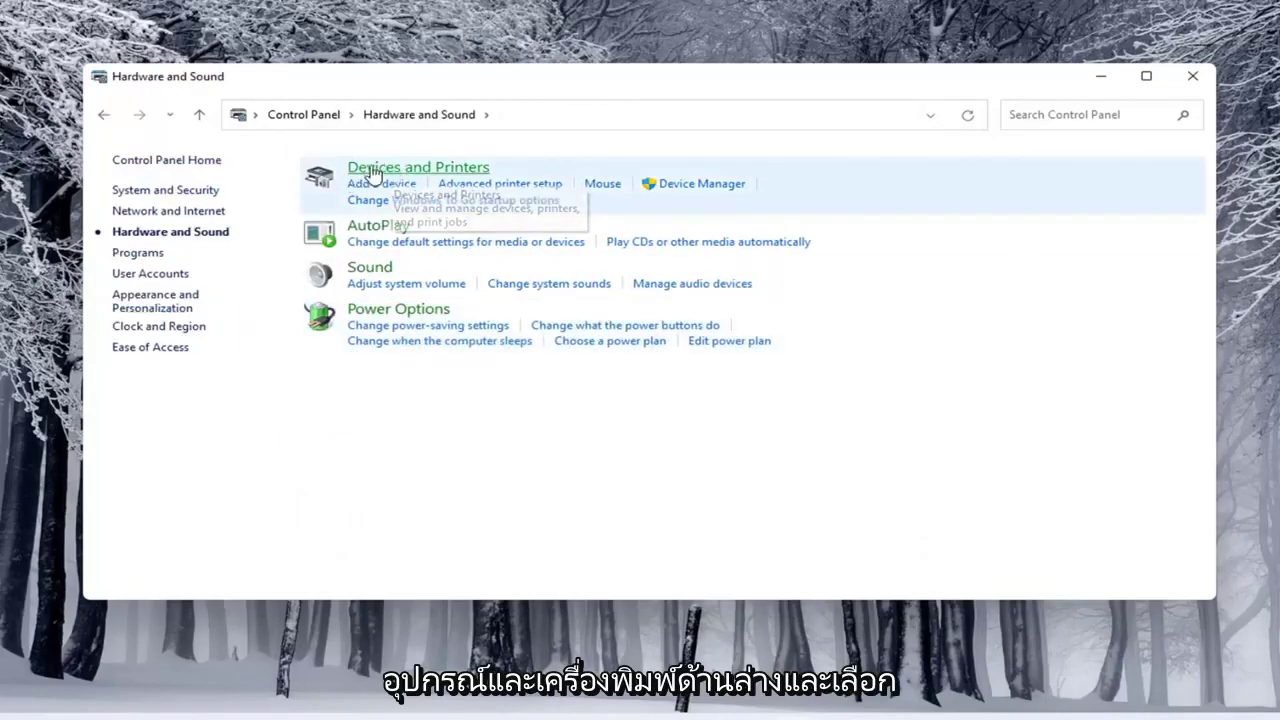
{"action": "left_click", "coordinate": [424, 172]}
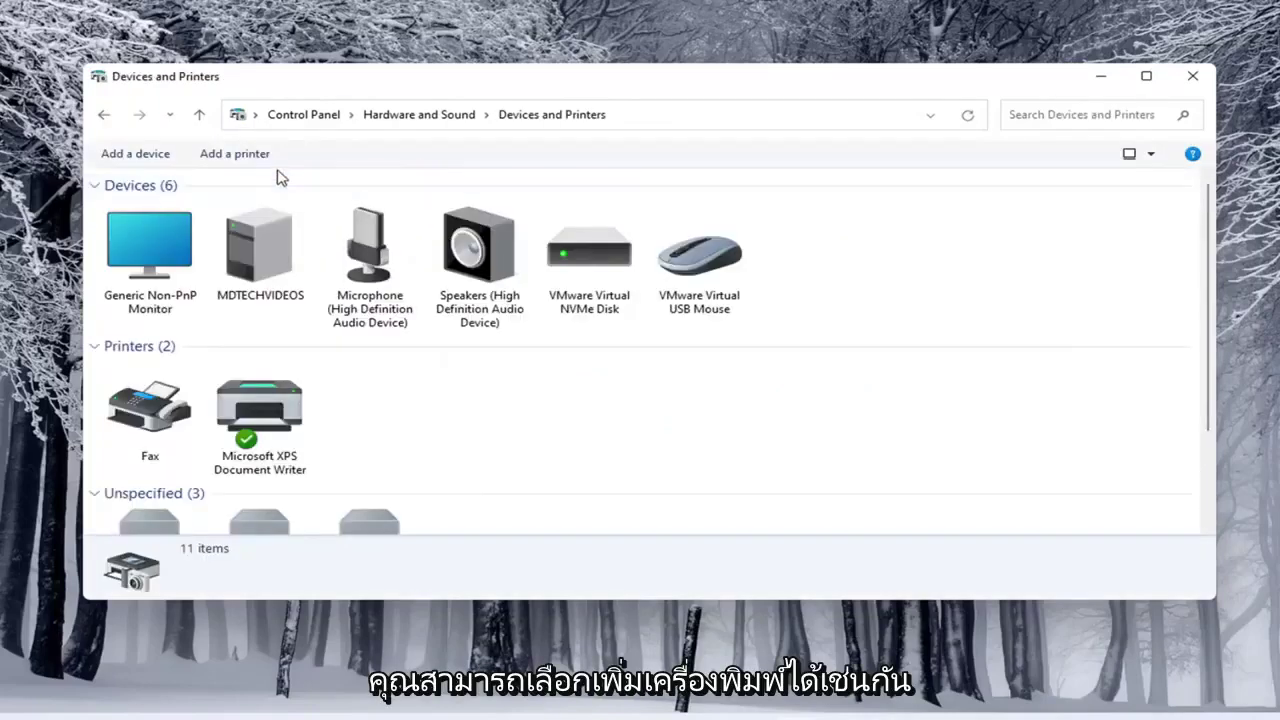
{"action": "left_click", "coordinate": [251, 155]}
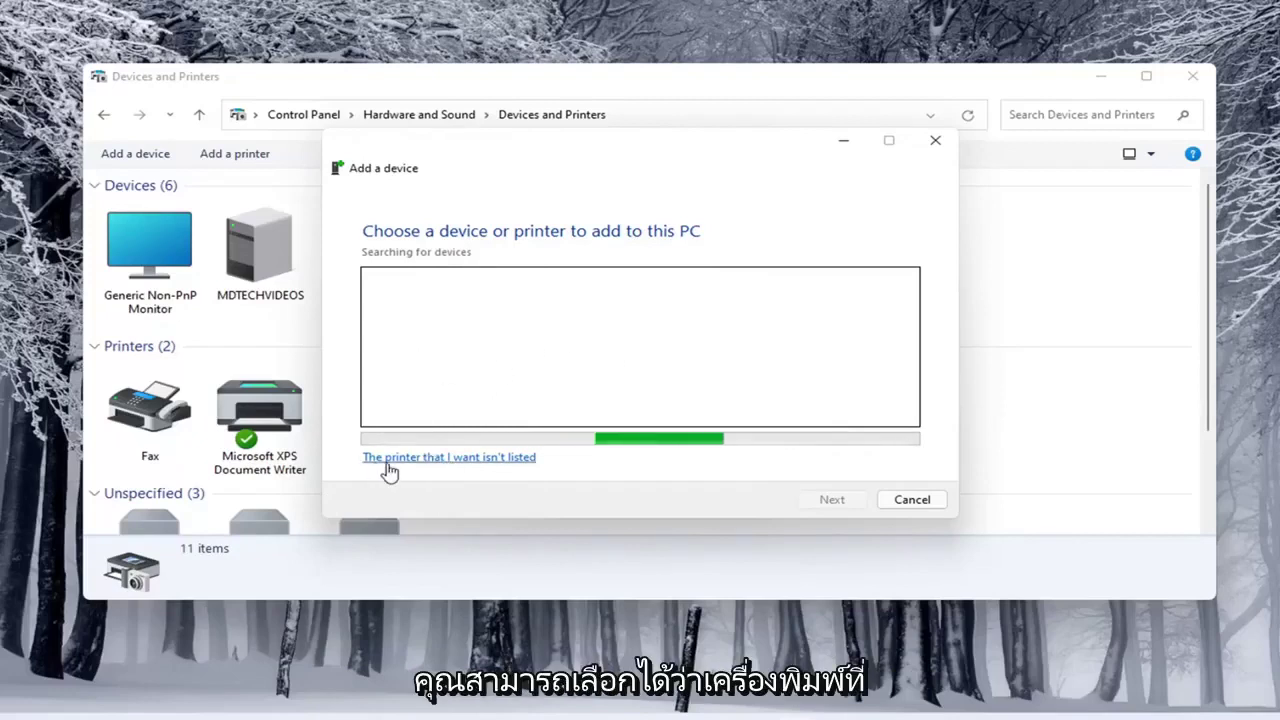
Choose 'The printer that I want isn't listed', reposition the wizard, then close it and Devices and Printers
{"action": "left_click", "coordinate": [457, 459]}
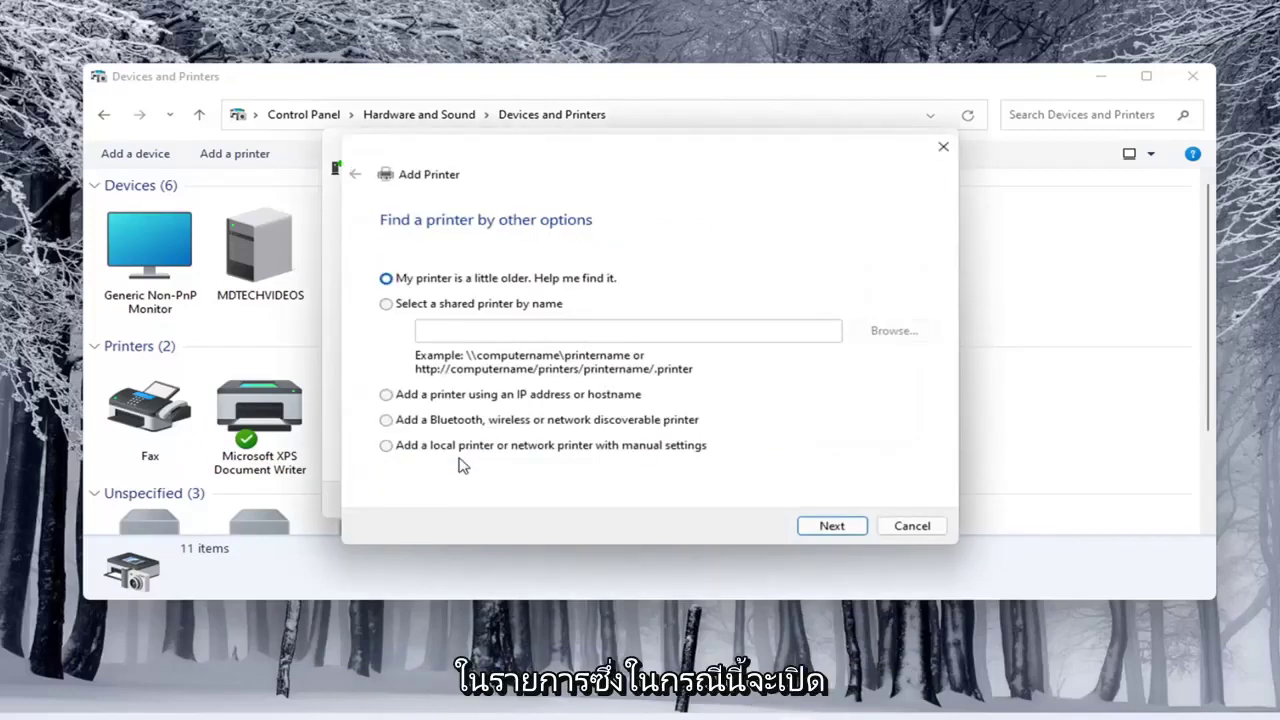
{"action": "left_click_drag", "start_coordinate": [540, 163], "coordinate": [522, 145]}
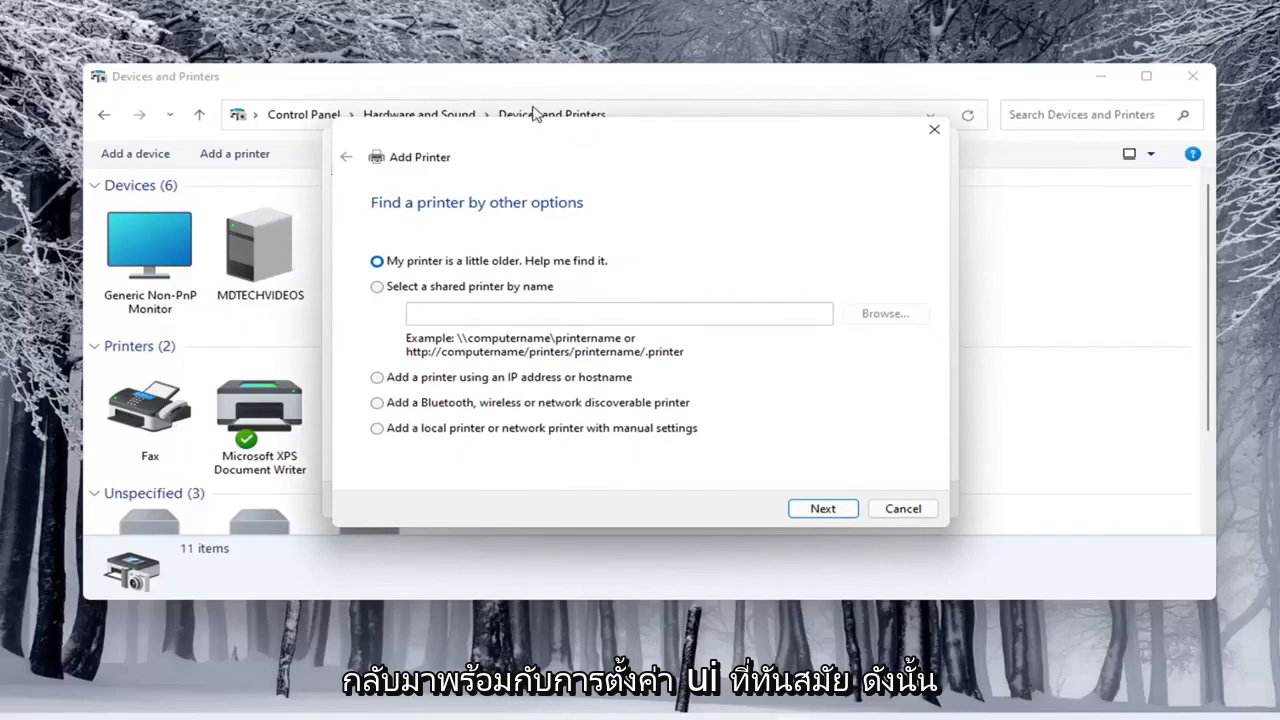
{"action": "left_click_drag", "start_coordinate": [535, 115], "coordinate": [541, 145]}
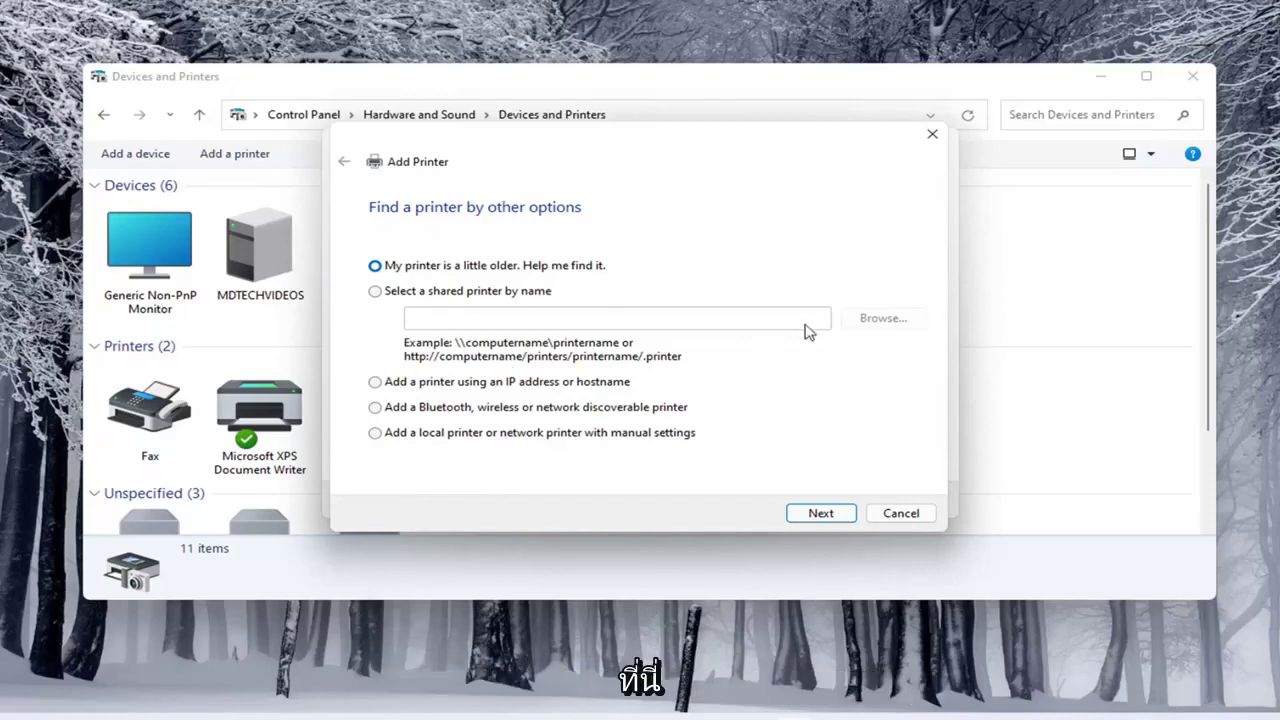
{"action": "left_click", "coordinate": [930, 134]}
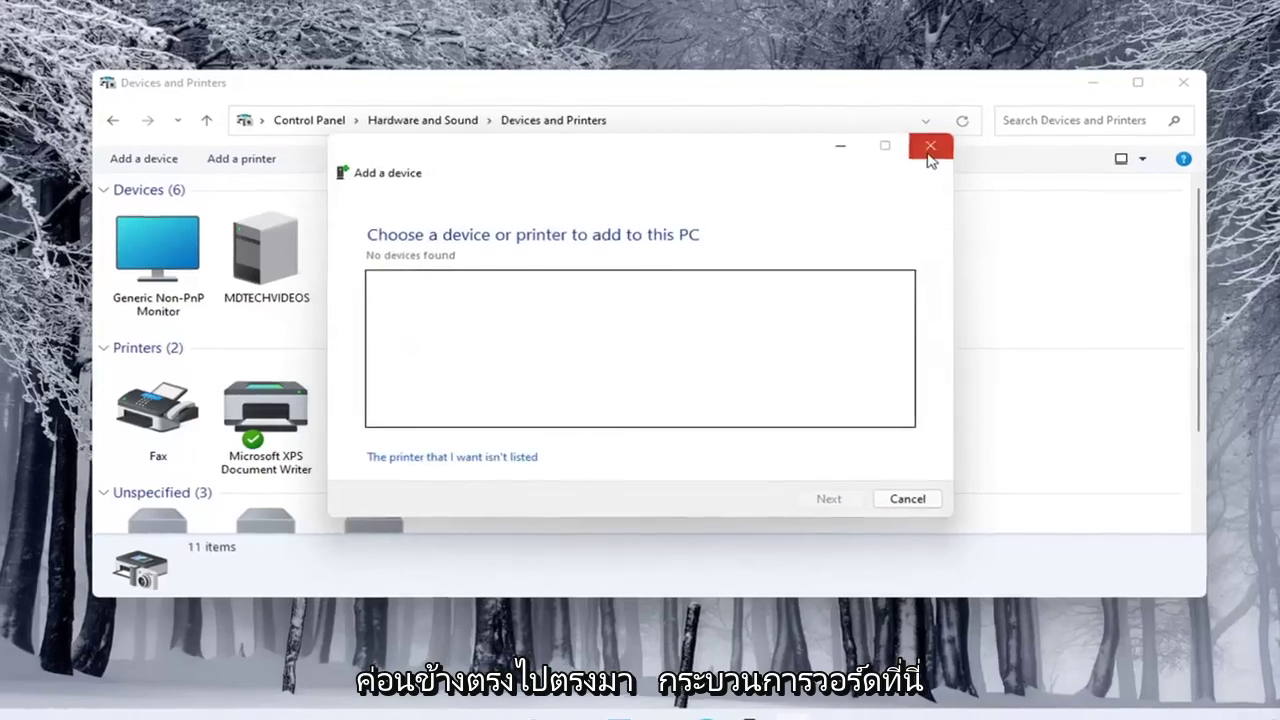
{"action": "left_click", "coordinate": [930, 150]}
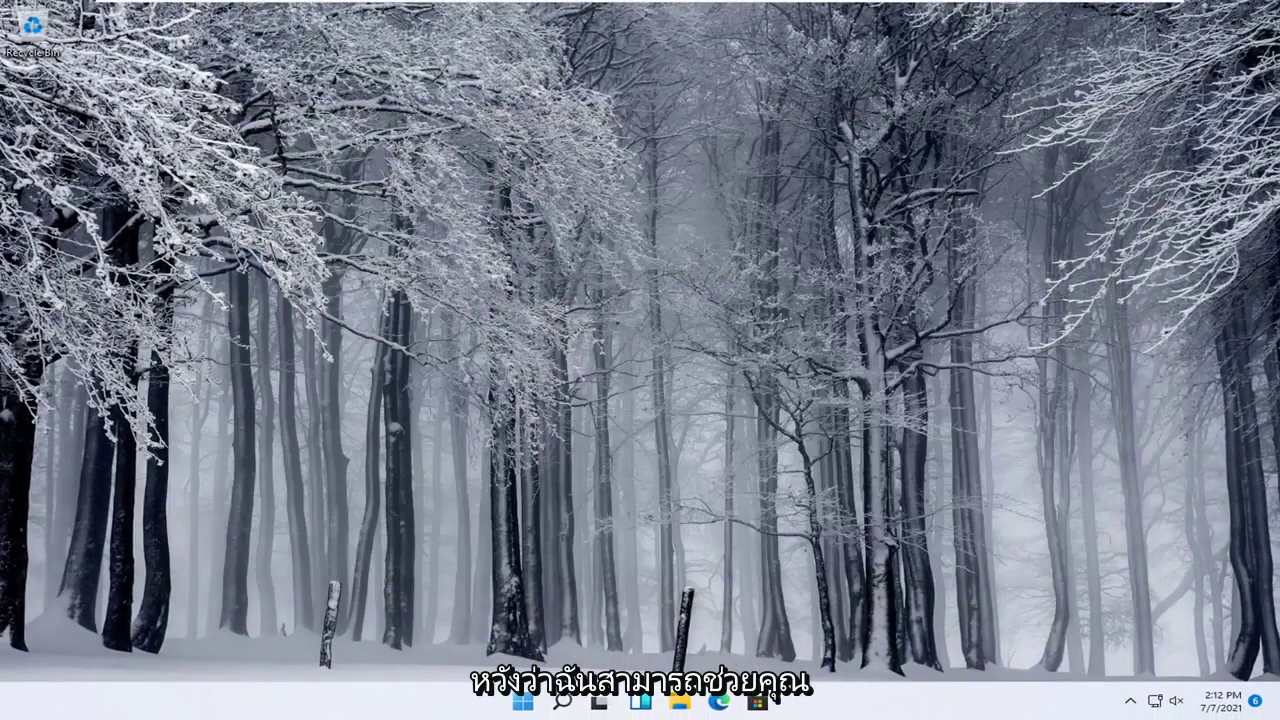